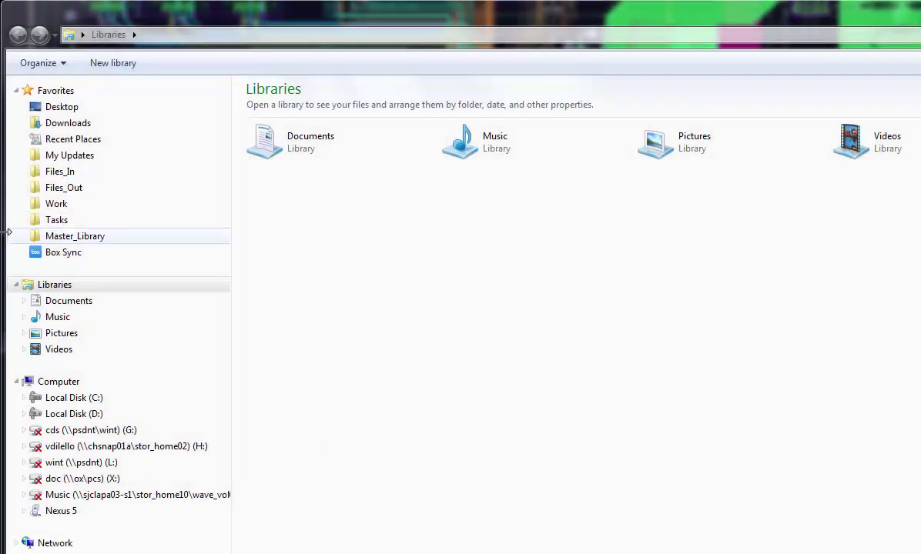
- Browse to Master_Library\Symbols and sort the symbol files by name
left_click(97, 240)
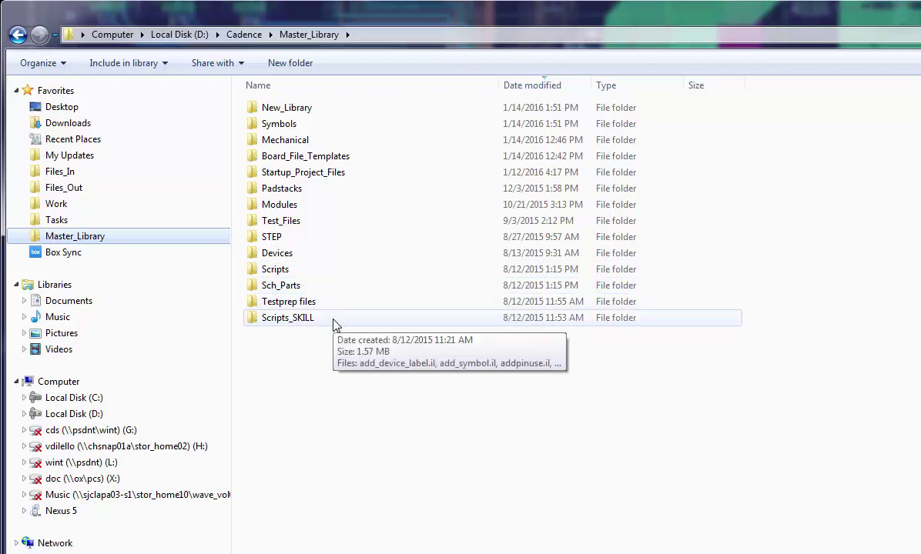
double_click(312, 123)
scroll(391, 473, "down", 2)
scroll(391, 473, "down", 20)
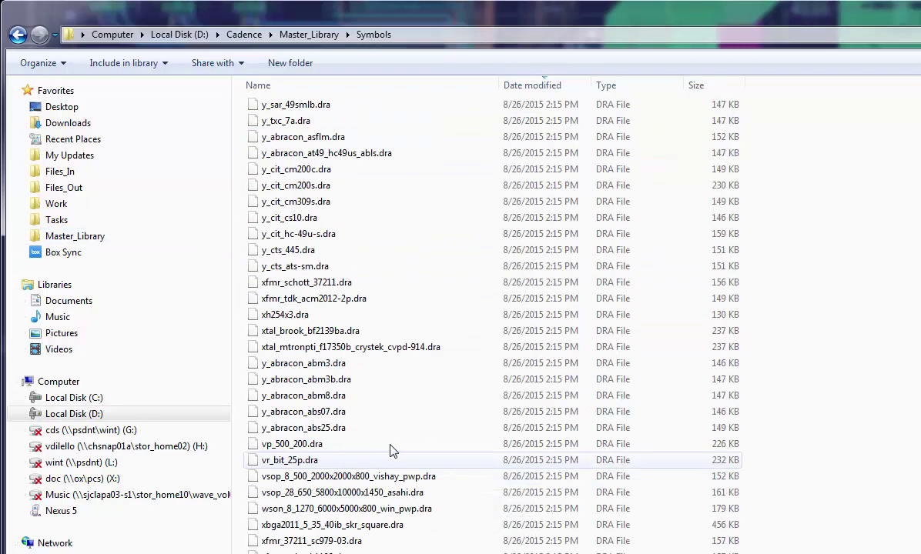
scroll(387, 436, "down", 20)
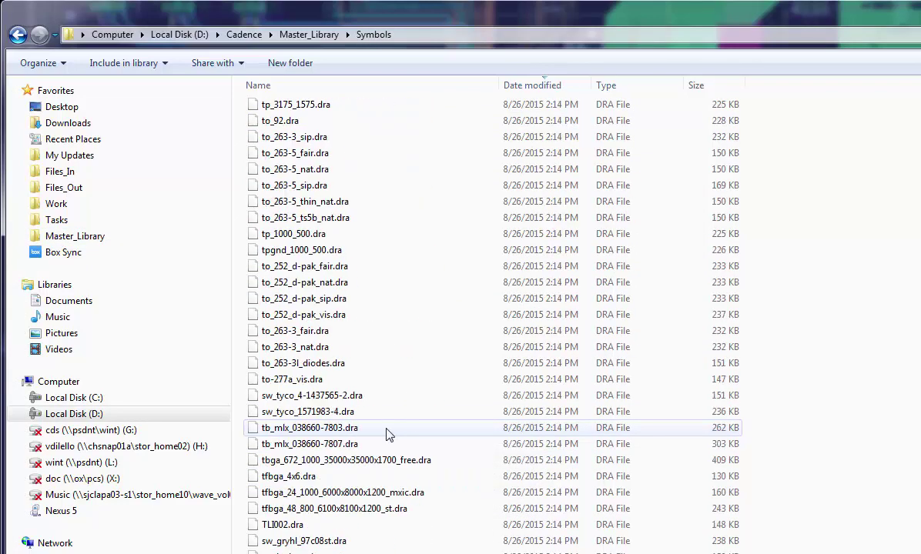
left_click(381, 89)
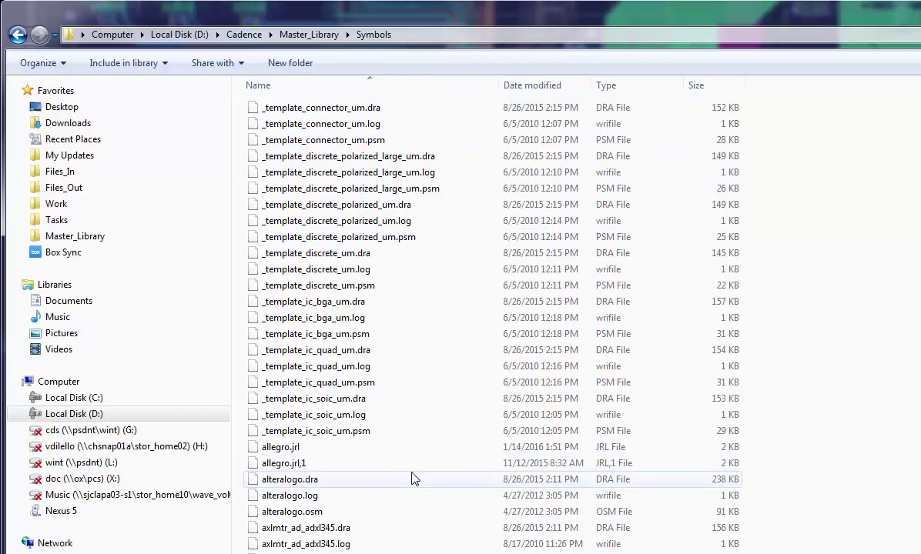
scroll(414, 508, "down", 20)
scroll(414, 478, "down", 20)
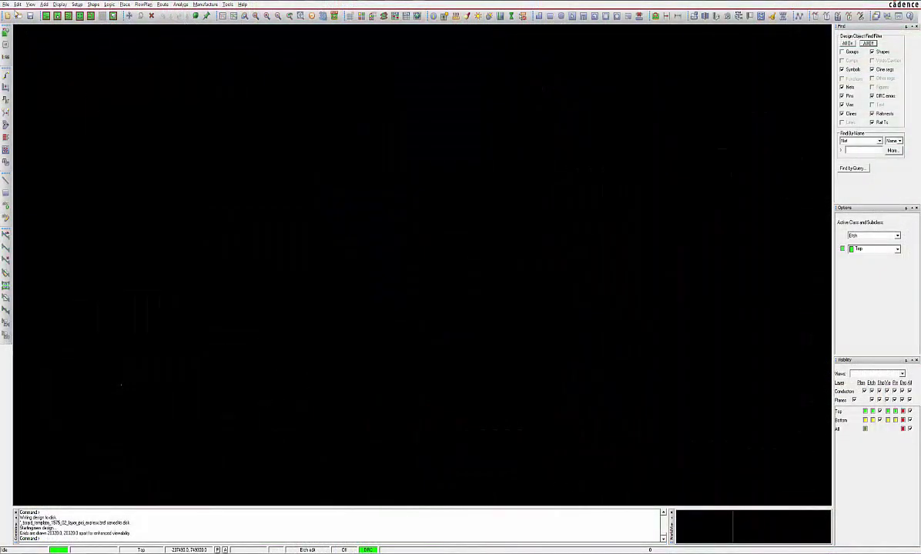
- Open _board_template_1575_02_layer_pci_express.brd without saving changes to the current design
left_click(5, 5)
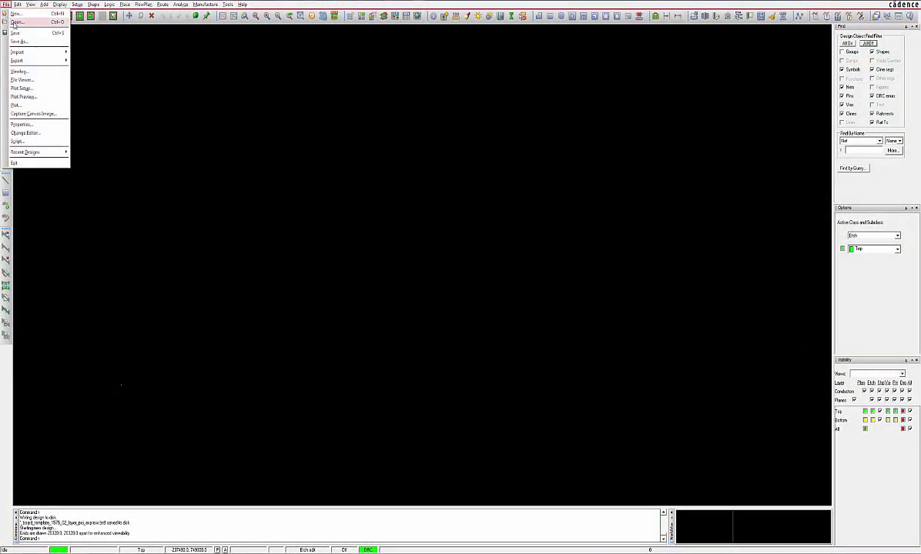
left_click(15, 23)
left_click(481, 295)
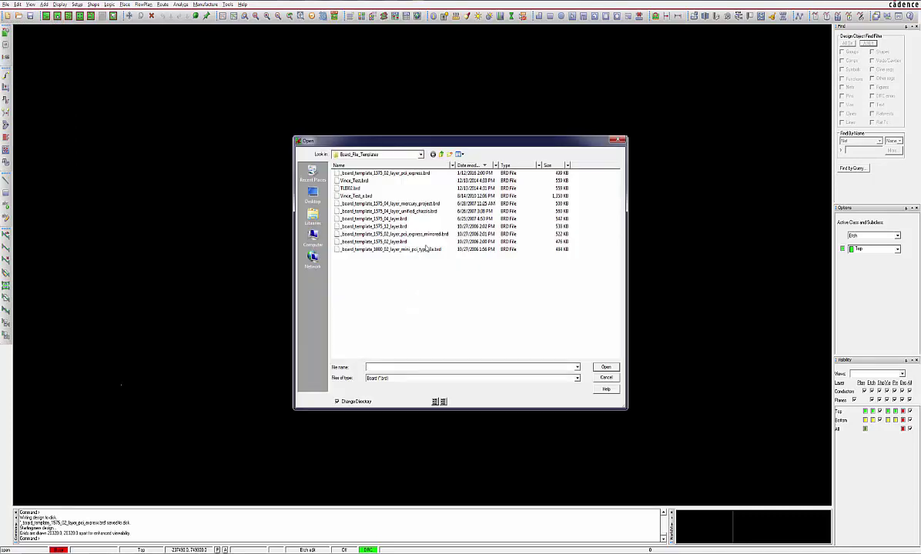
left_click(412, 175)
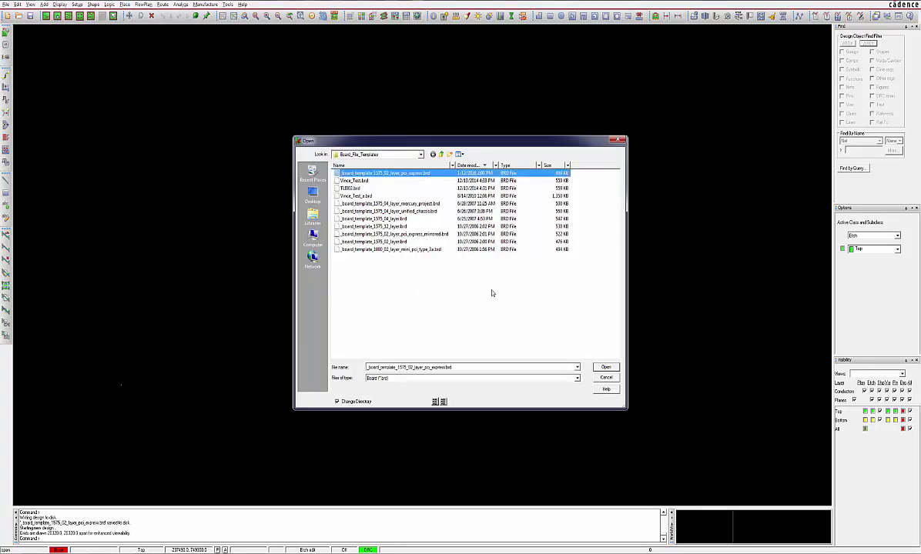
left_click(605, 367)
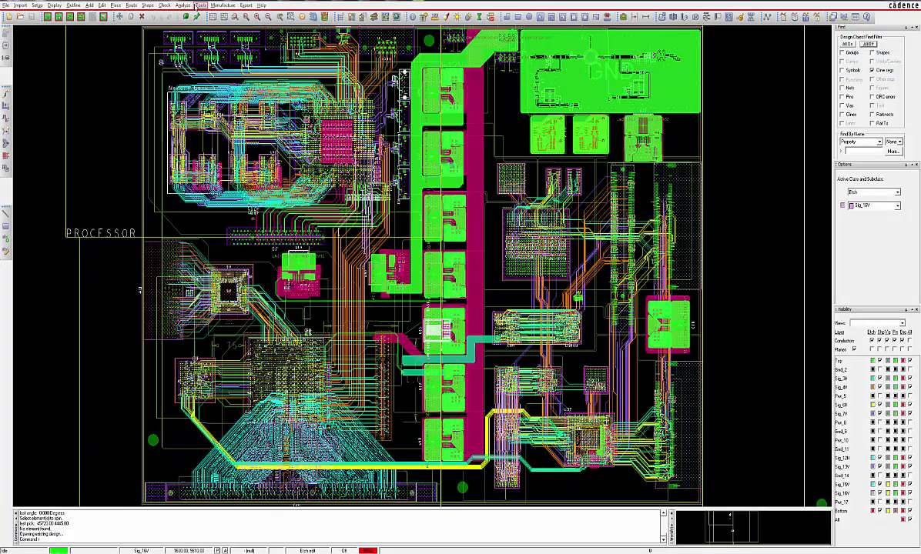
- Open library padstack Th_1400_700 in Pad Designer and view its layer definitions
left_click(200, 6)
mouse_move(219, 14)
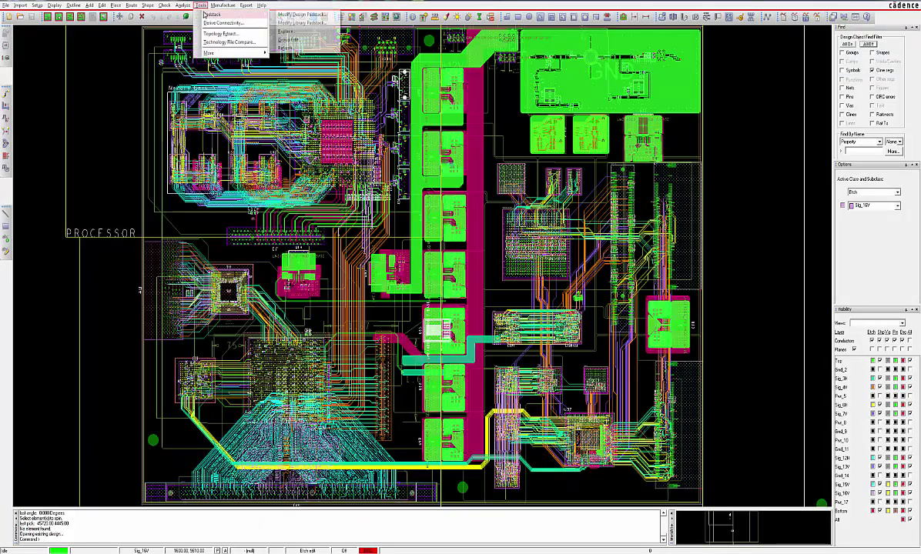
left_click(302, 23)
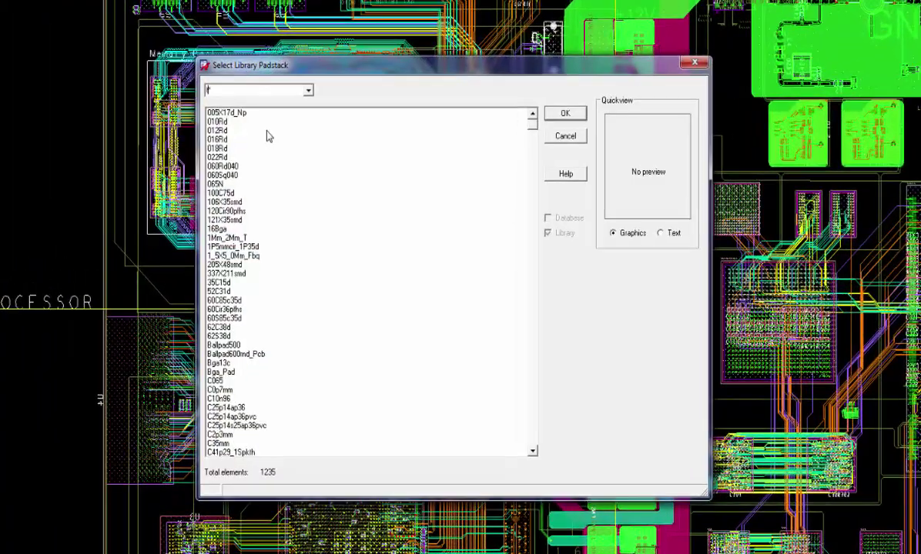
type("th")
key("Return")
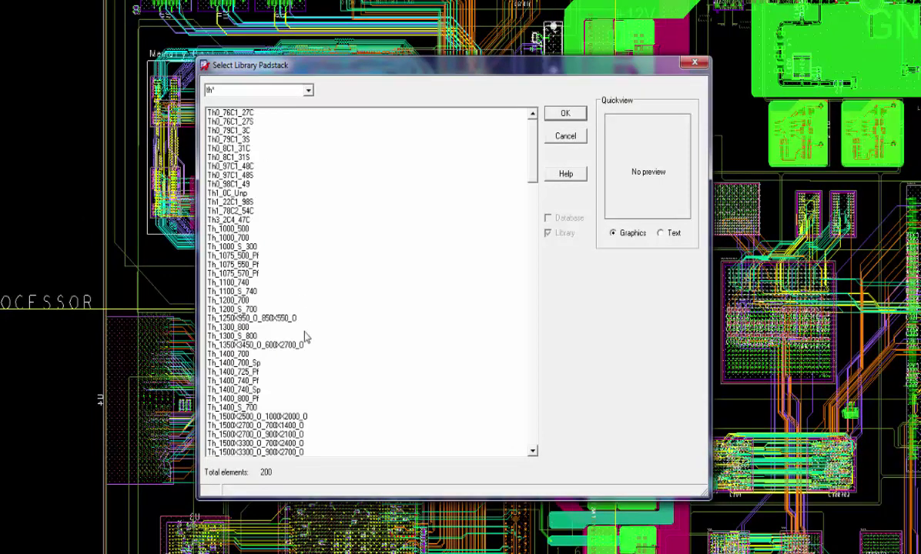
left_click(238, 355)
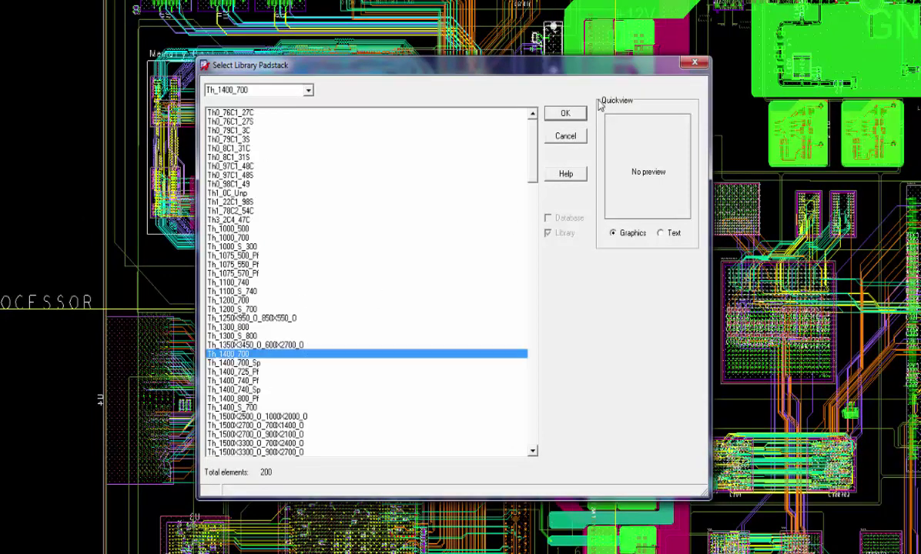
left_click(569, 114)
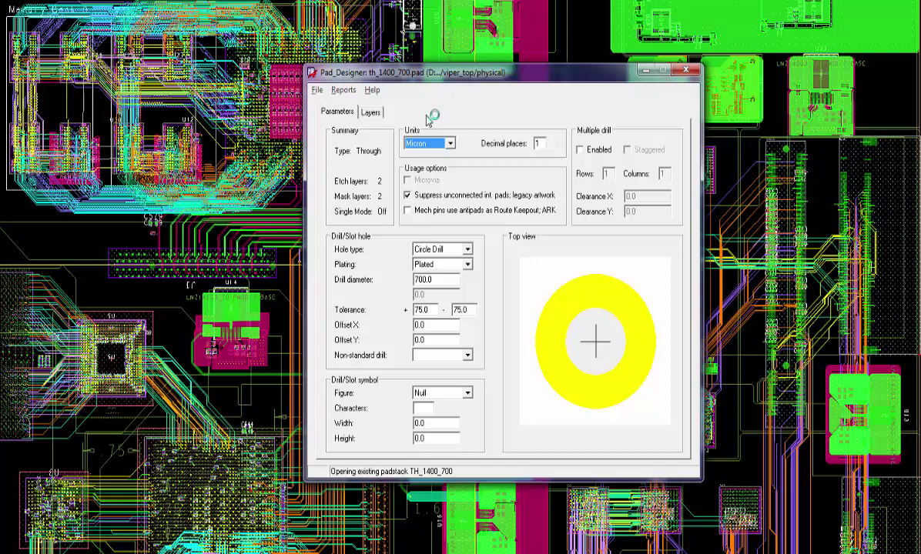
left_click_drag(454, 81, 375, 80)
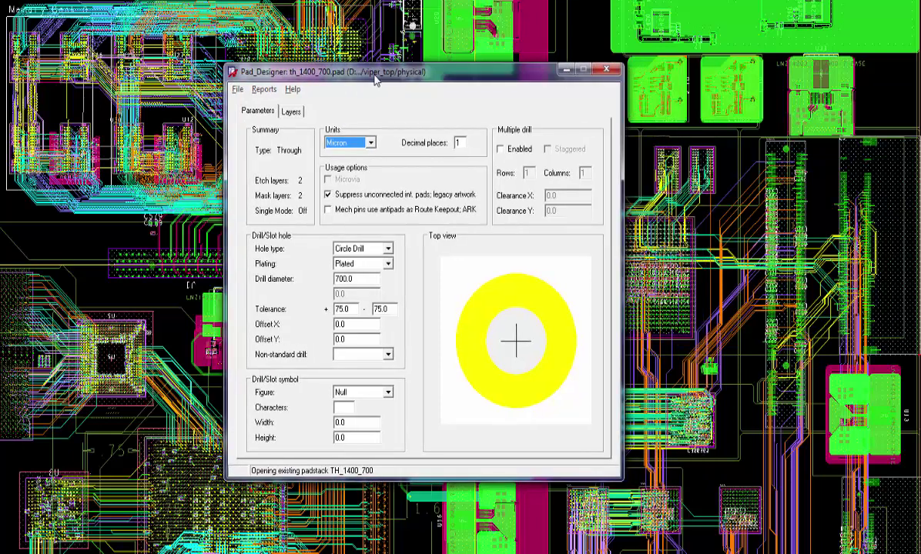
left_click(291, 112)
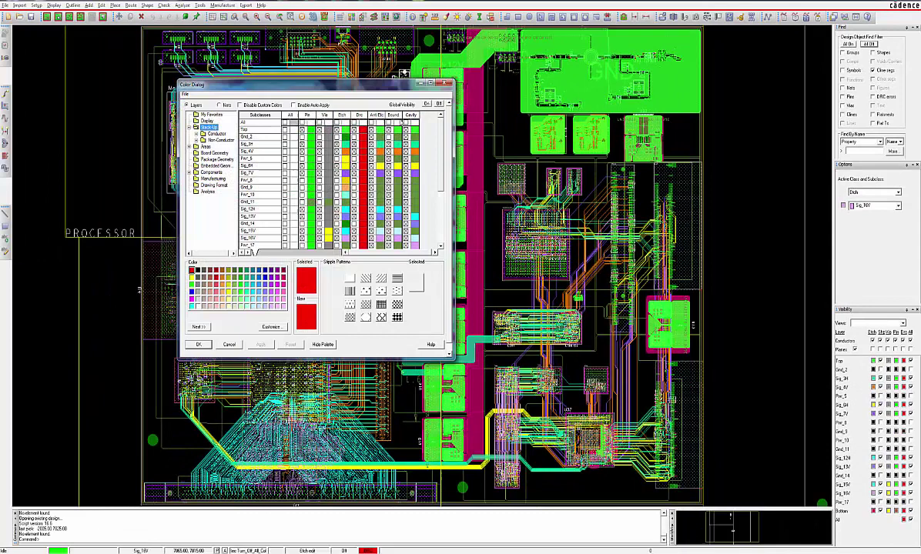
- Turn off visibility of all layers in the Color Dialog and close it
left_click(438, 104)
left_click(296, 235)
left_click(198, 344)
- Replay scripts on the design to restore layers, including one browsed from file
left_click(7, 5)
left_click(16, 128)
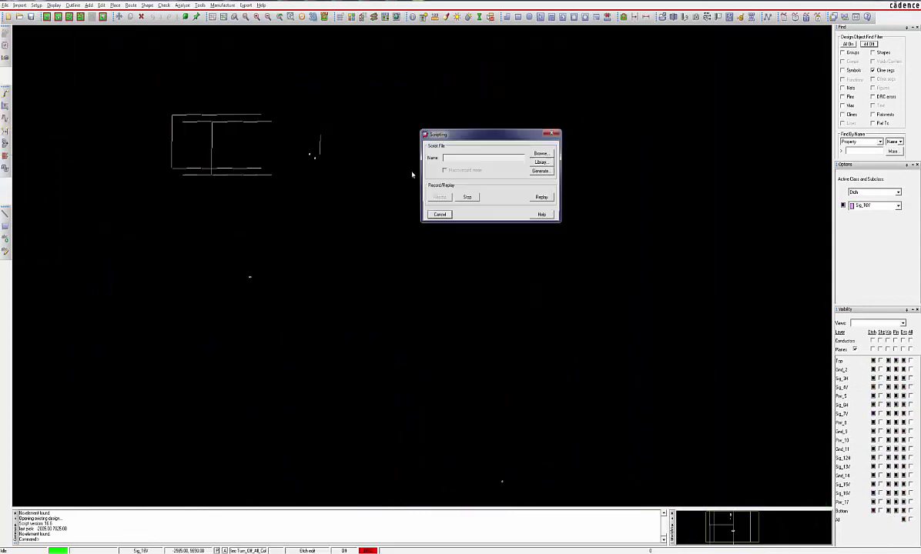
left_click(471, 199)
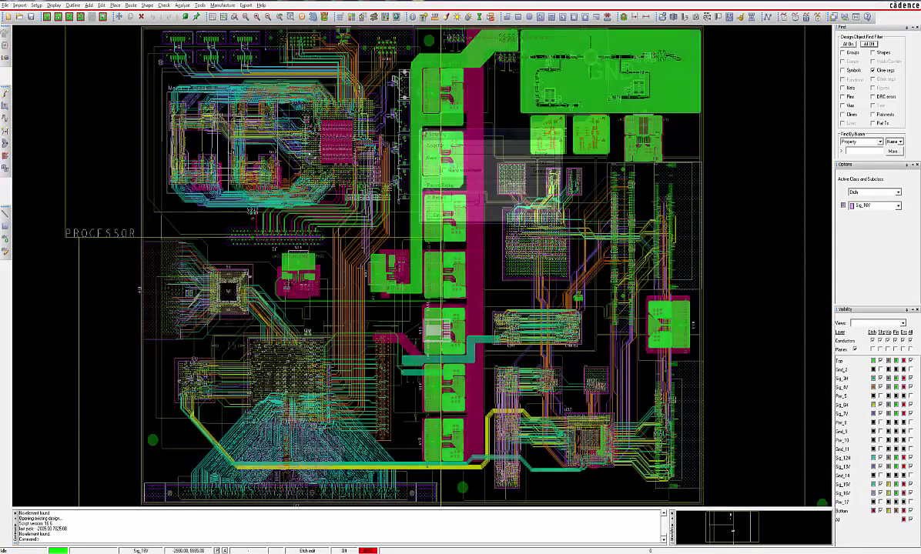
left_click(6, 6)
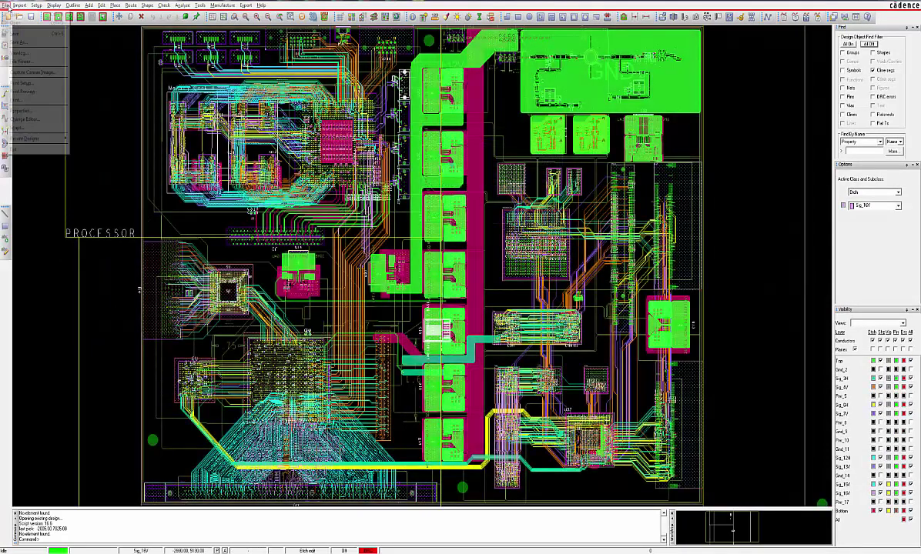
left_click(17, 125)
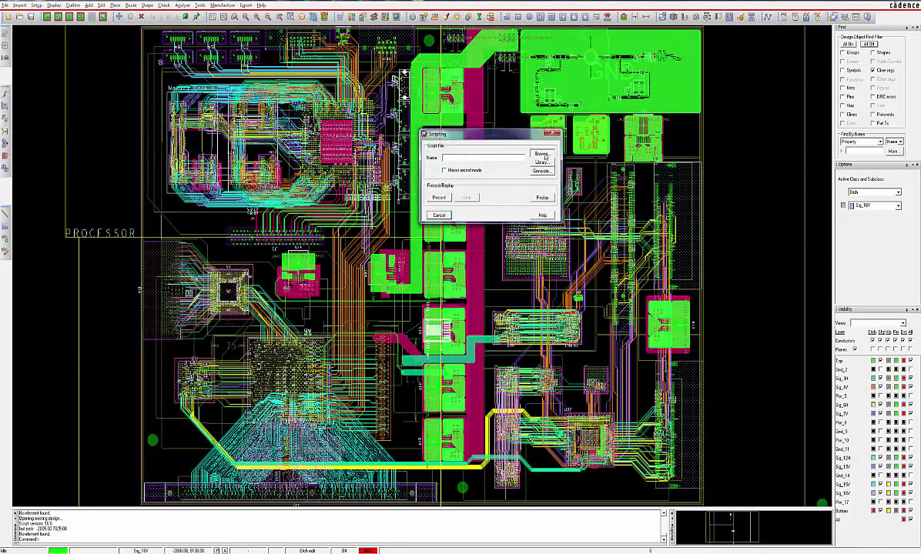
left_click(543, 156)
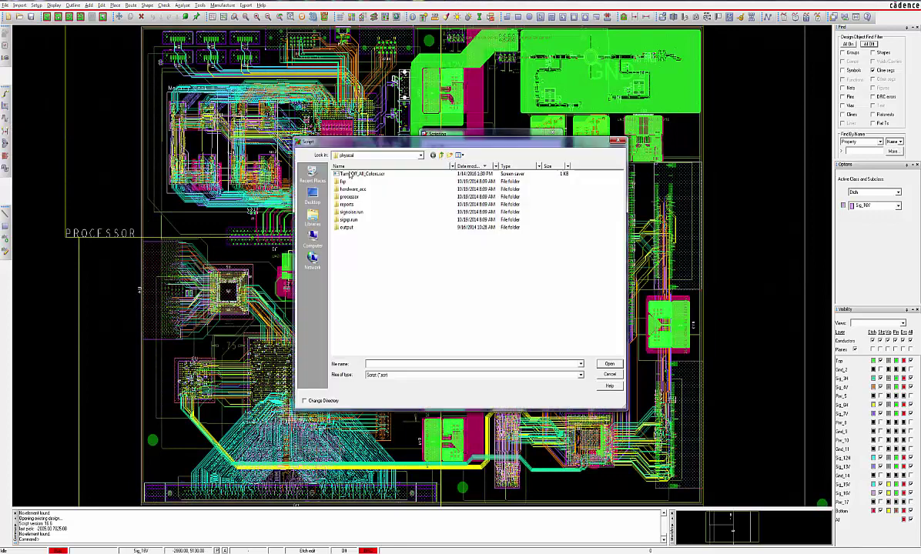
left_click(383, 171)
key("Return")
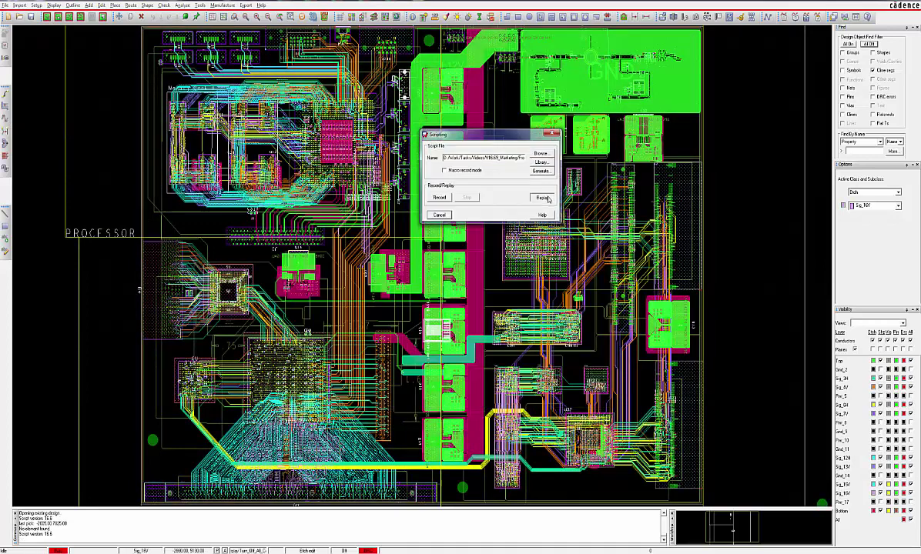
left_click(542, 198)
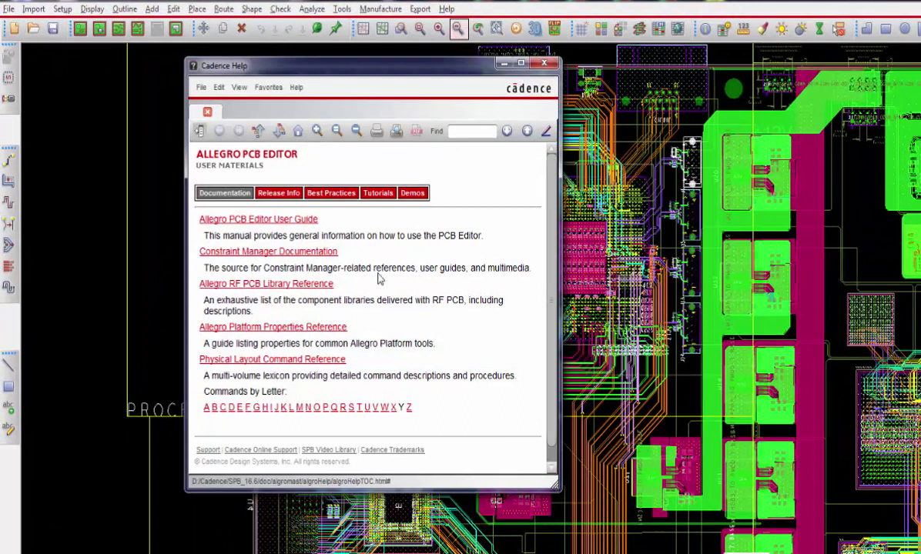
- Open the Allegro PCB Editor SKILL reference from the User Guide, showing chapters 1–2
left_click(293, 220)
scroll(395, 393, "down", 5)
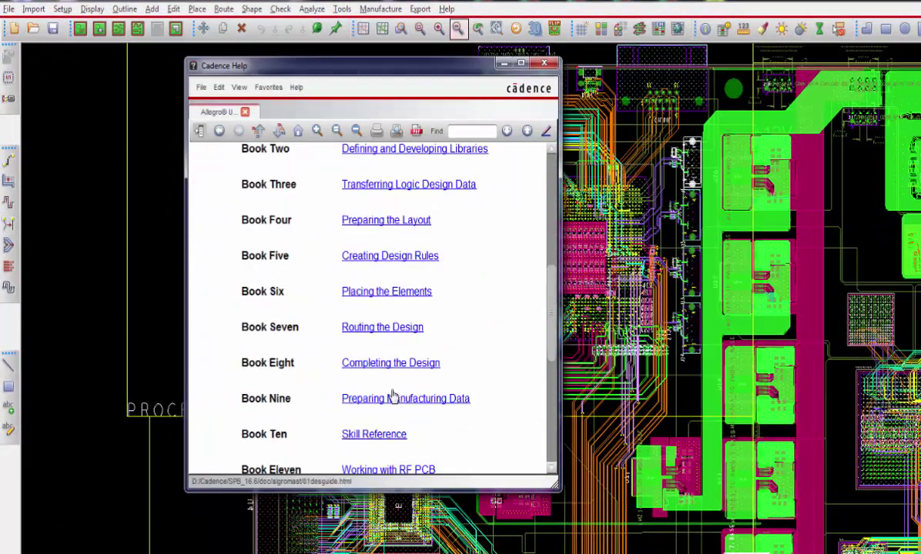
left_click(385, 436)
scroll(386, 436, "down", 8)
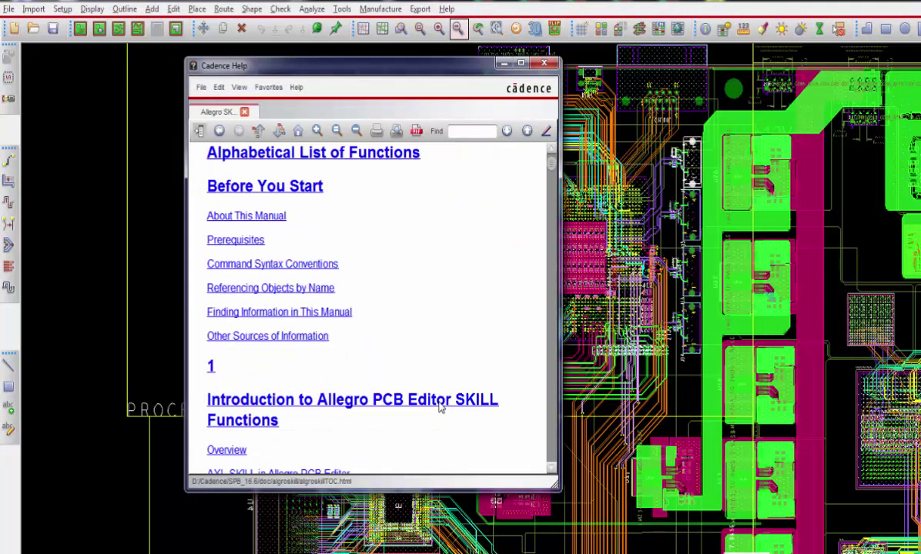
scroll(440, 407, "down", 1)
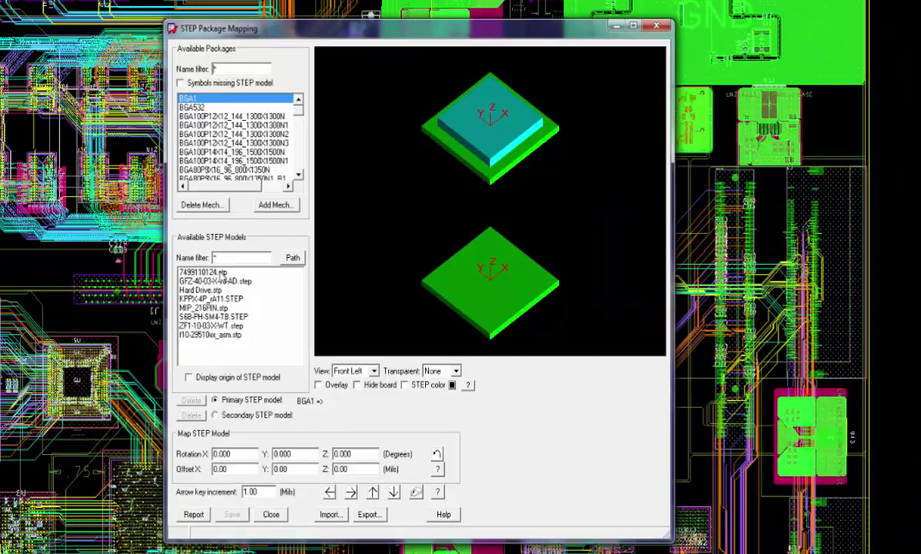
- Map the 7499110124.stp model to package BGA1 and preview the board in 3D
left_click(221, 273)
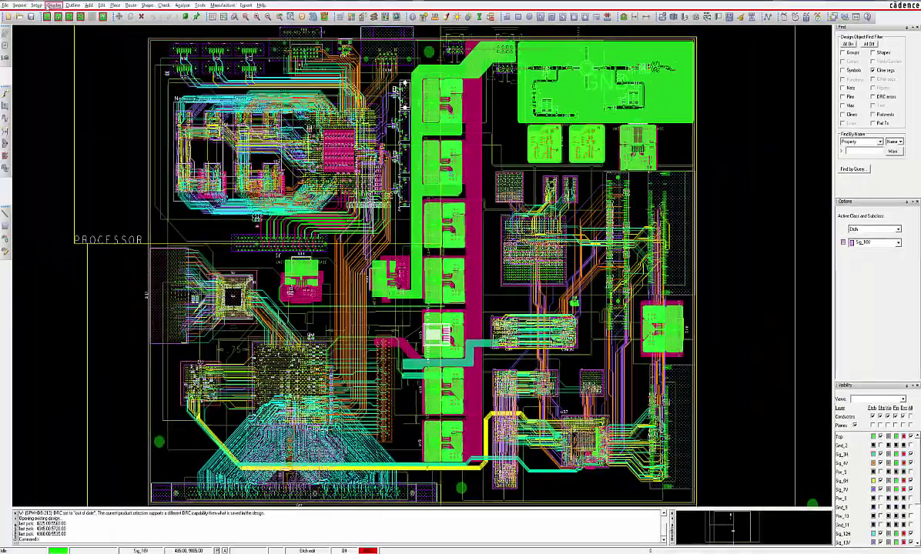
left_click(54, 6)
left_click(63, 39)
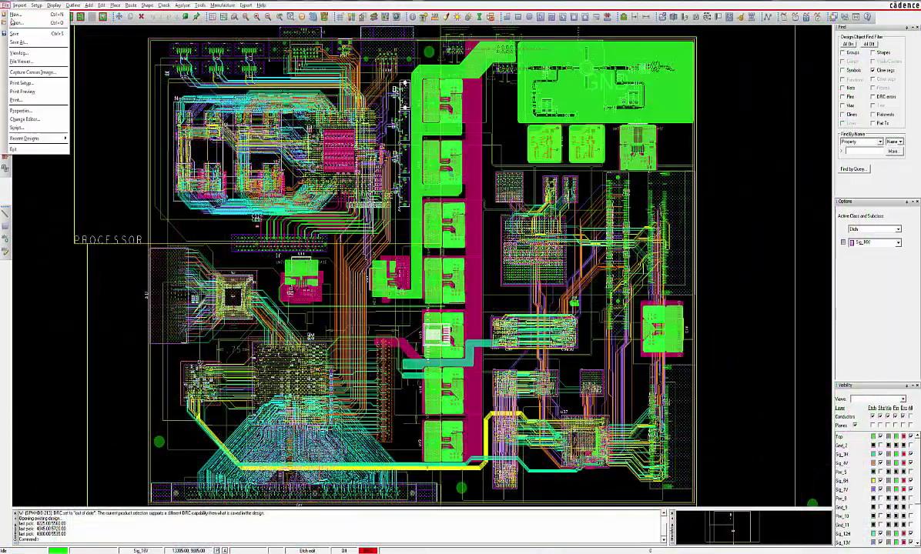
- Open a BGA symbol drawing from the Master_Library Symbols folder
left_click(23, 22)
left_click(469, 298)
left_click(420, 157)
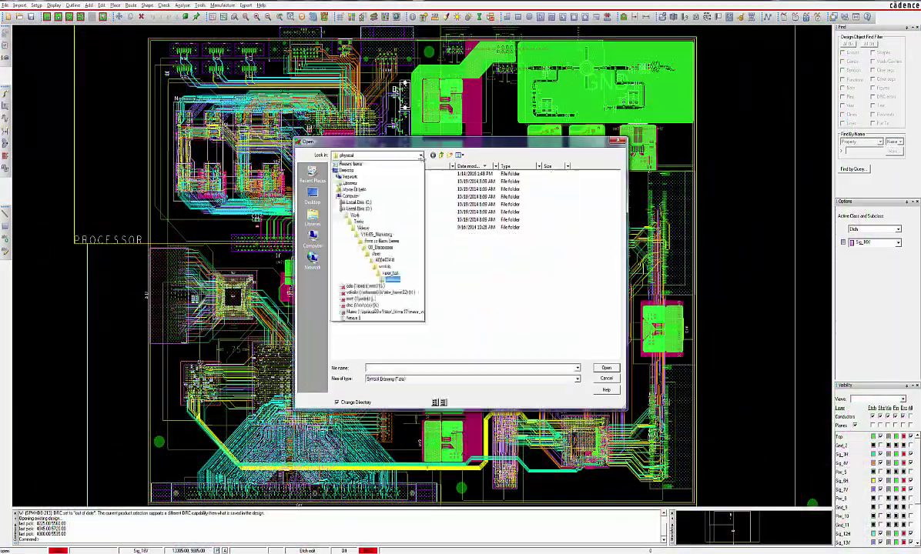
left_click(389, 279)
double_click(362, 185)
double_click(362, 254)
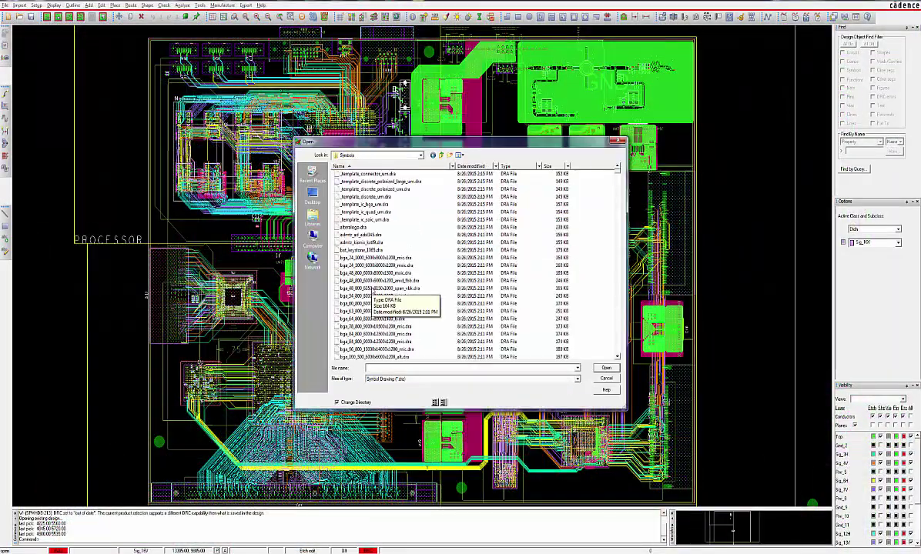
double_click(374, 281)
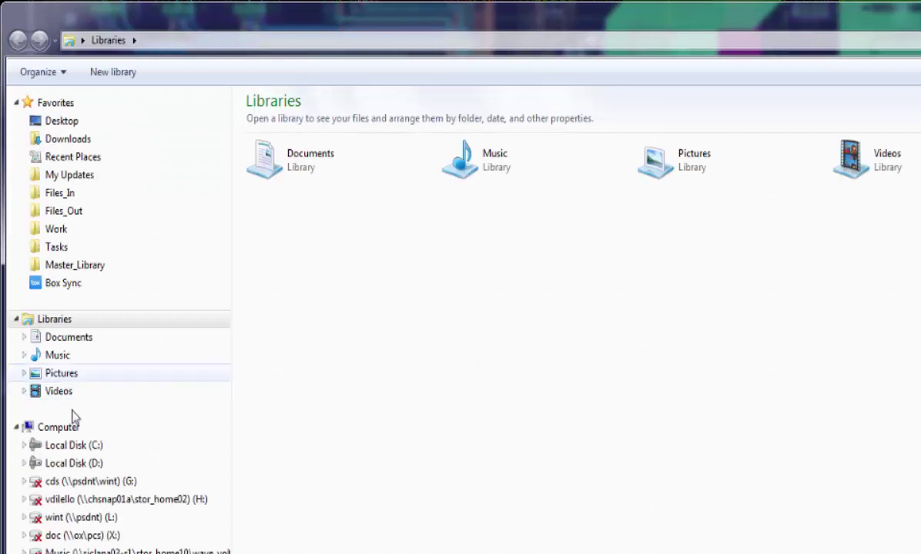
- Create a New_Library folder in D:\Cadence\Master_Library, then open Allegro's User Preferences
left_click(72, 463)
double_click(290, 153)
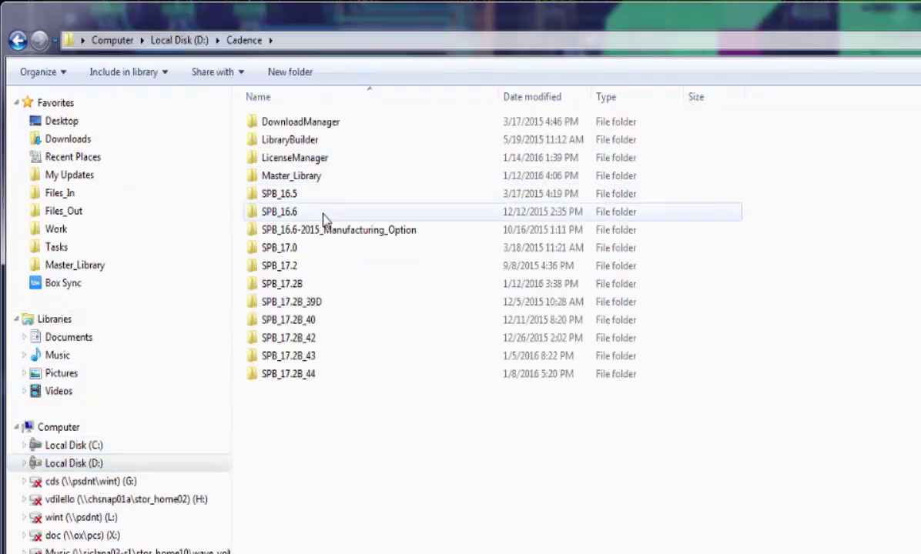
double_click(308, 175)
right_click(287, 515)
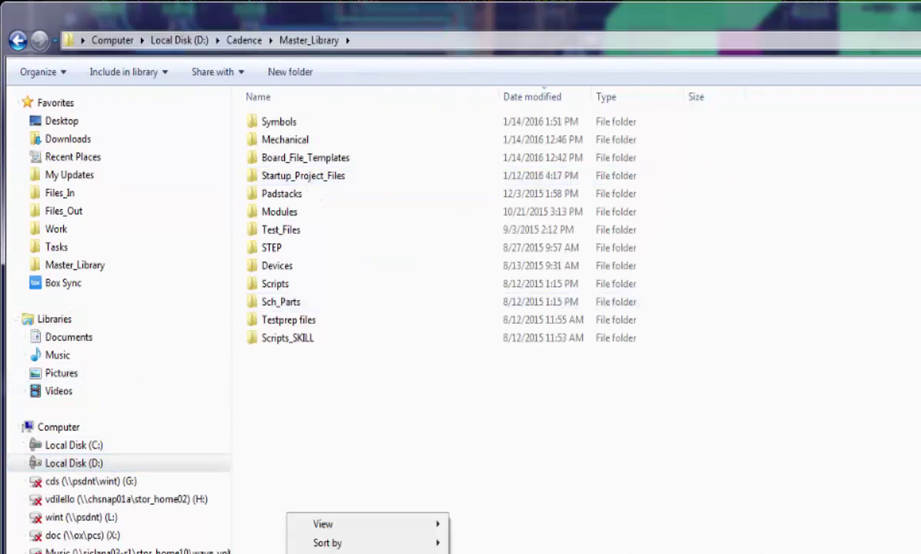
type("wfolder")
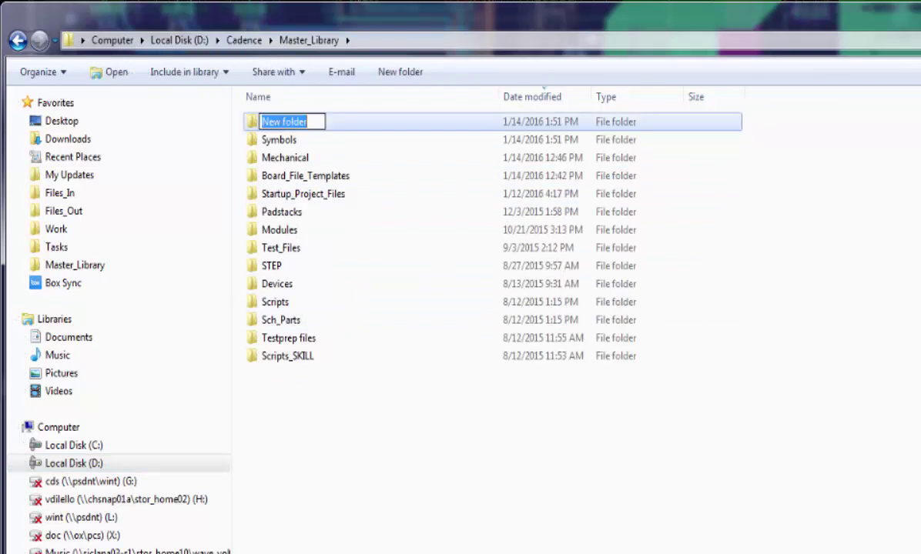
type("New_Librar")
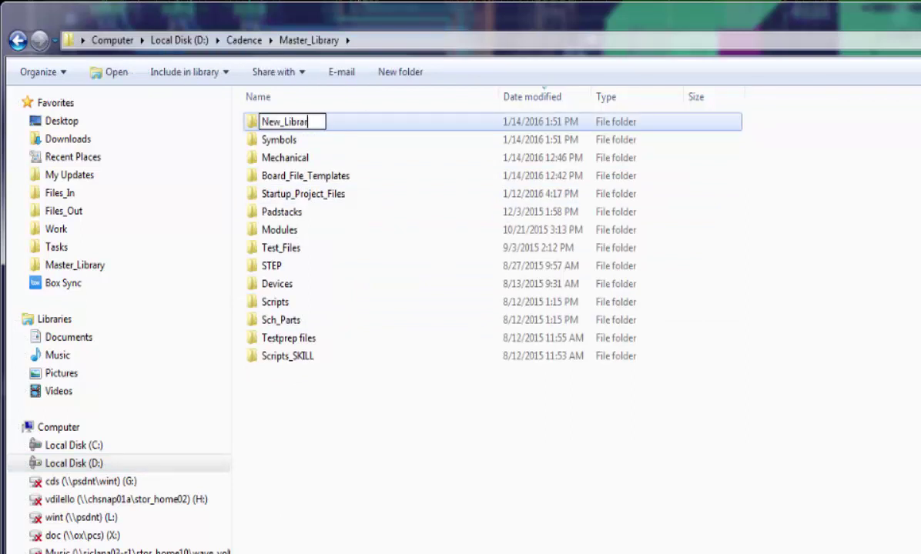
type("y")
key("Return")
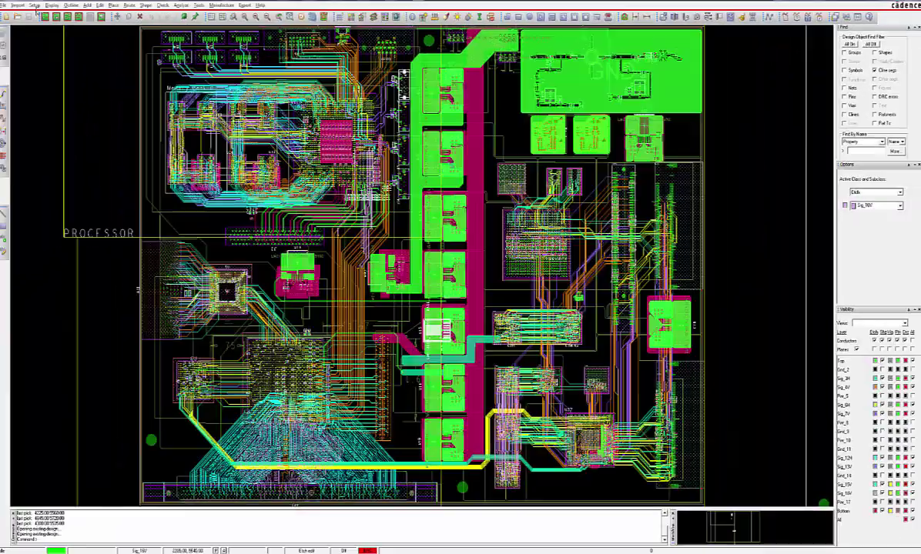
left_click(34, 5)
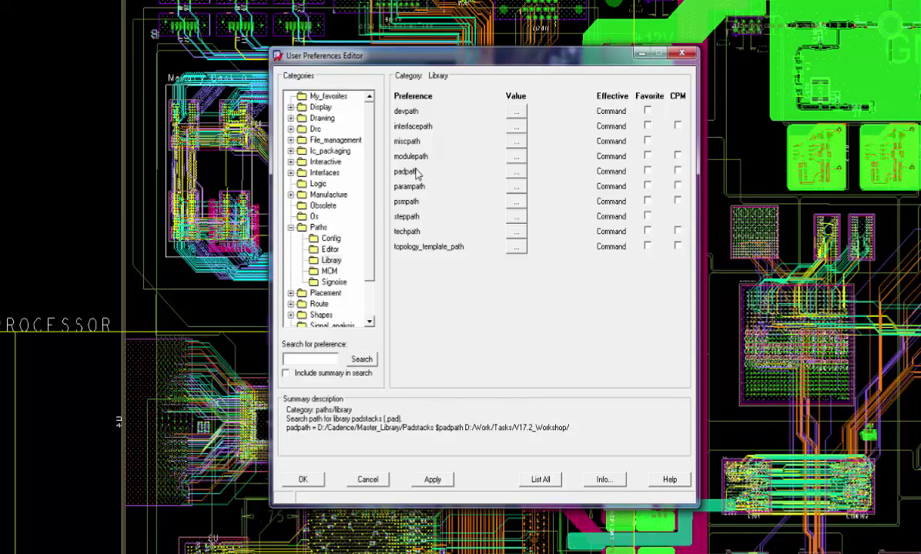
- Add D:\Cadence\Master_Library\New_Library\ as a new padpath directory entry
left_click(511, 173)
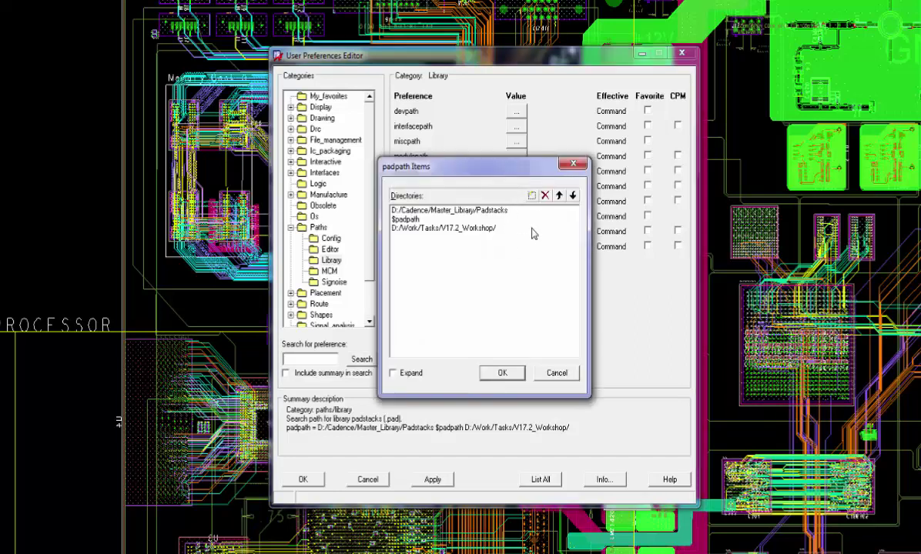
left_click(532, 196)
left_click(573, 236)
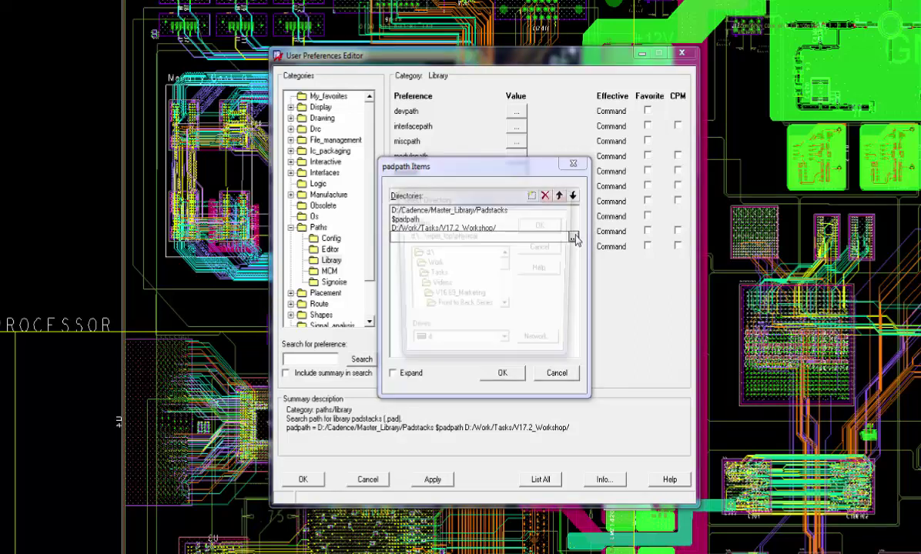
double_click(425, 256)
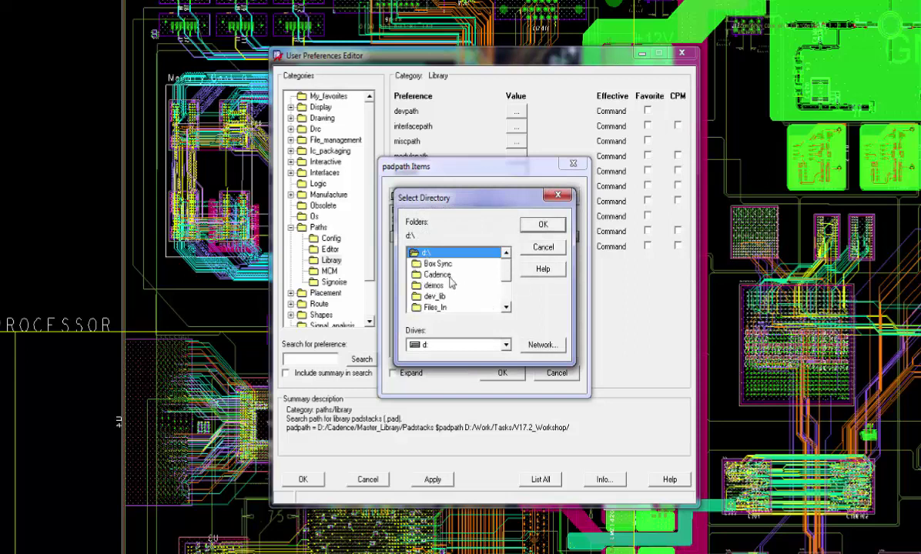
double_click(446, 276)
double_click(446, 307)
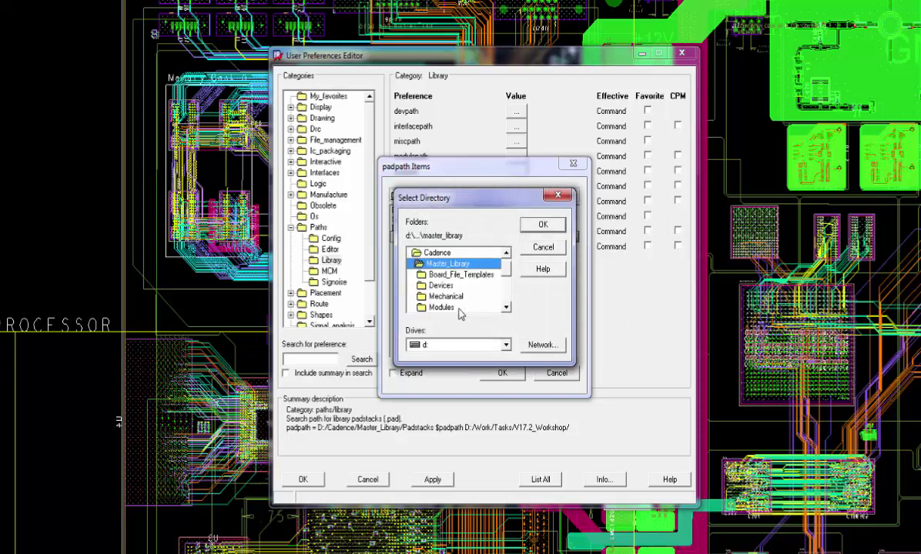
scroll(465, 296, "down", 1)
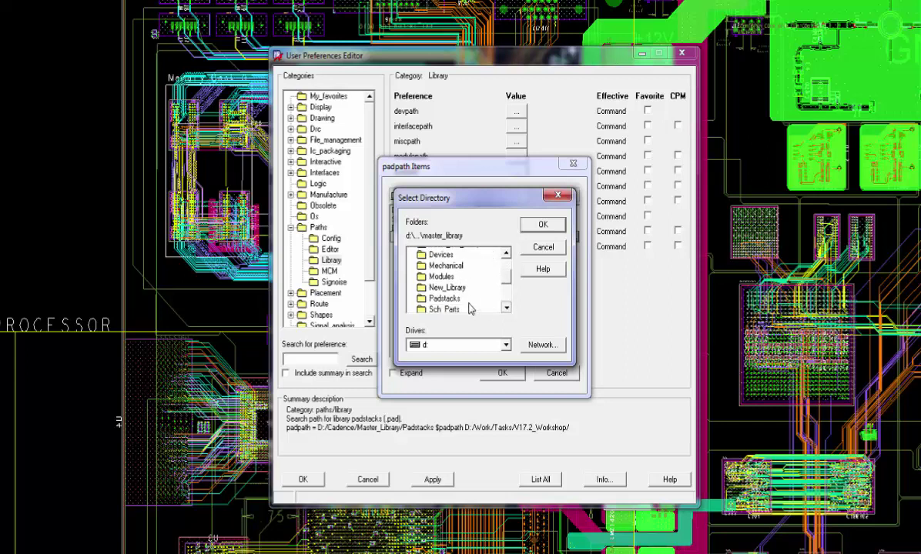
left_click(447, 286)
left_click(541, 230)
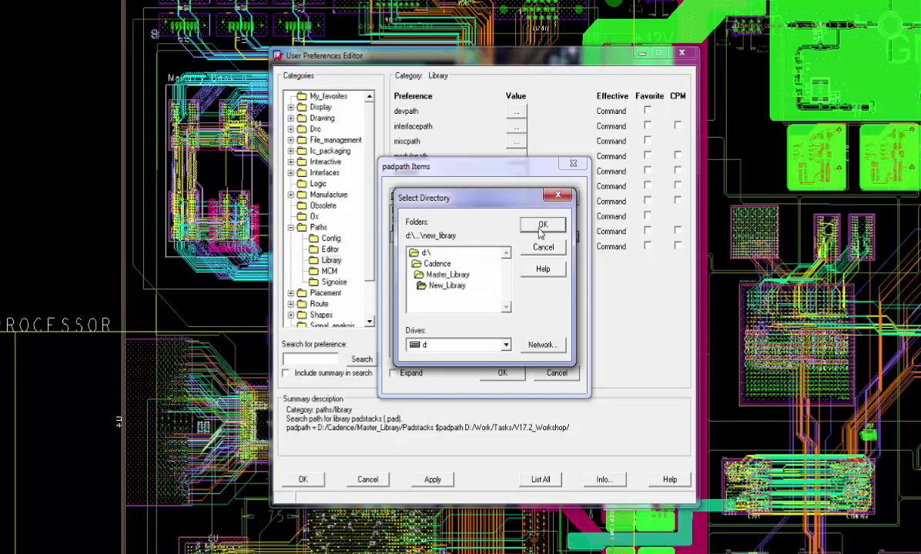
left_click(541, 226)
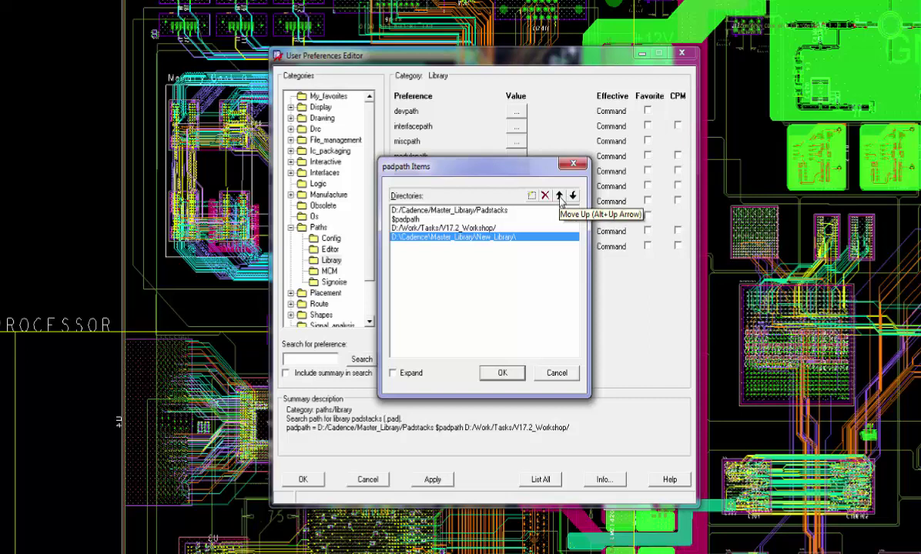
- Move New_Library to the end of the padpath search order and confirm the list
left_click(560, 199)
left_click(560, 198)
left_click(568, 198)
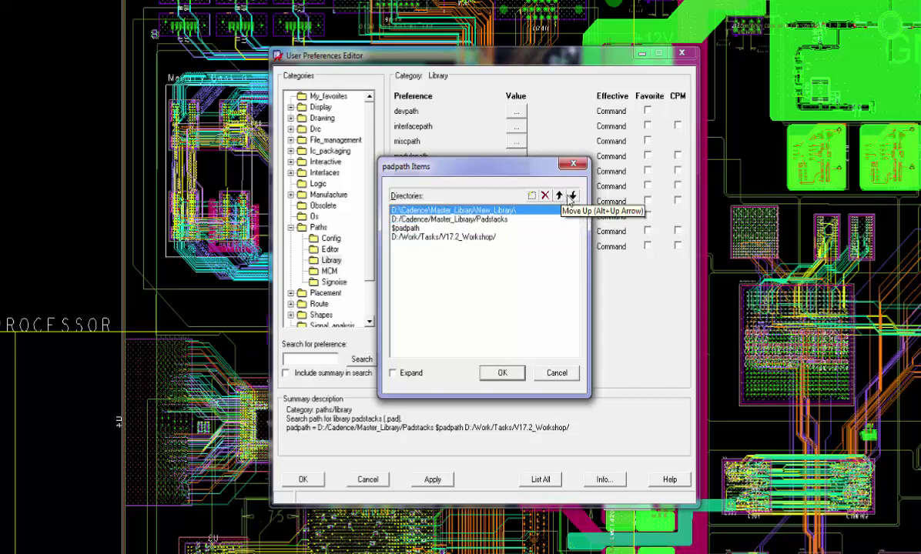
left_click(572, 197)
left_click(572, 197)
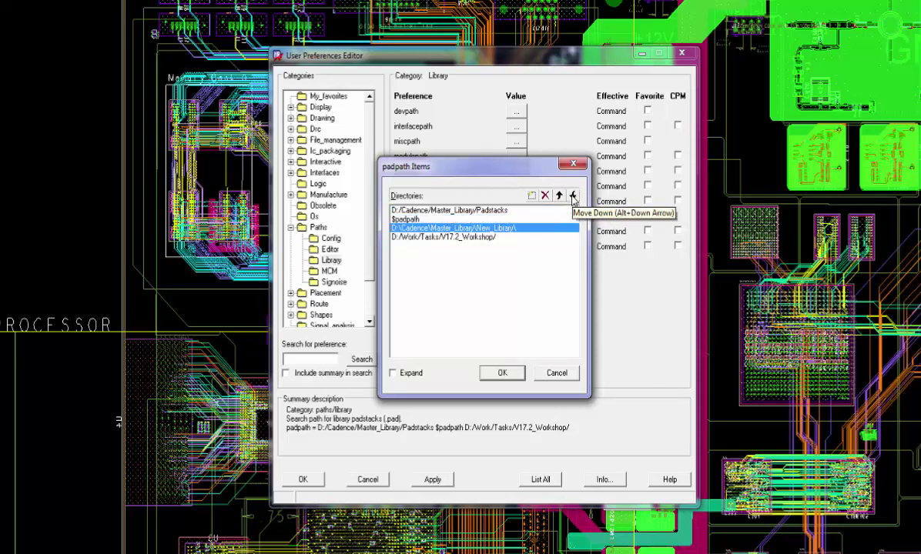
left_click(572, 197)
left_click(499, 375)
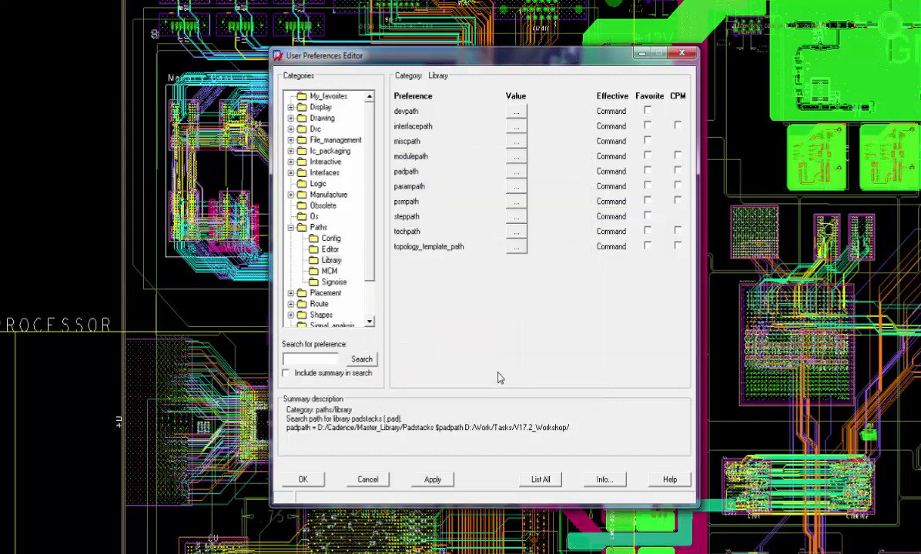